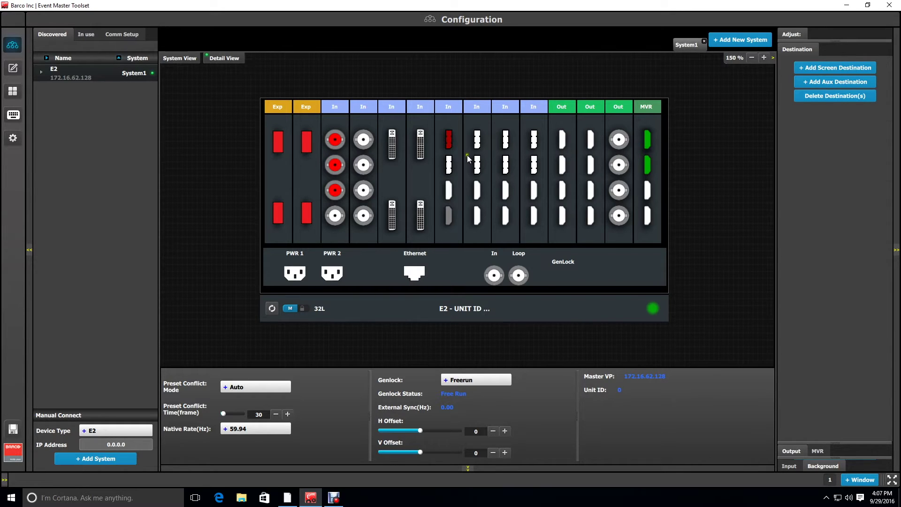
Select the fifth input and view the properties of the 2560x1600p Background1.
click(448, 143)
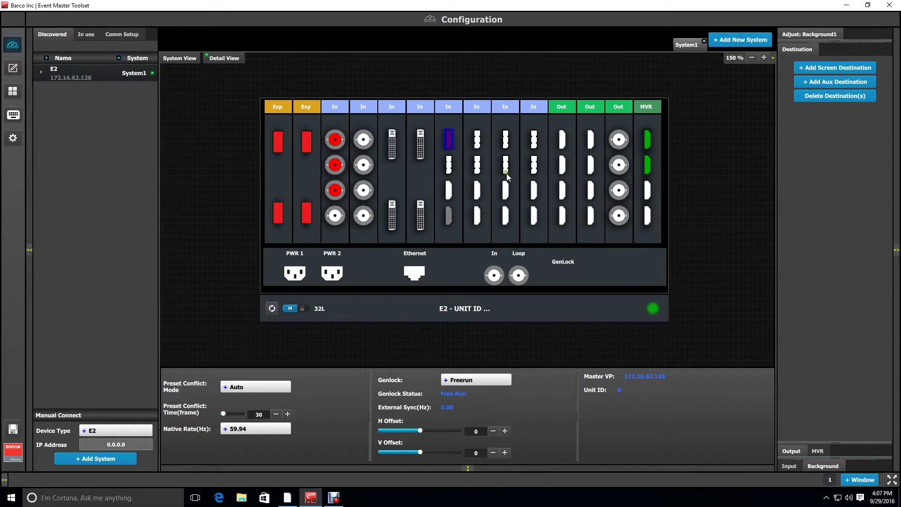
click(823, 466)
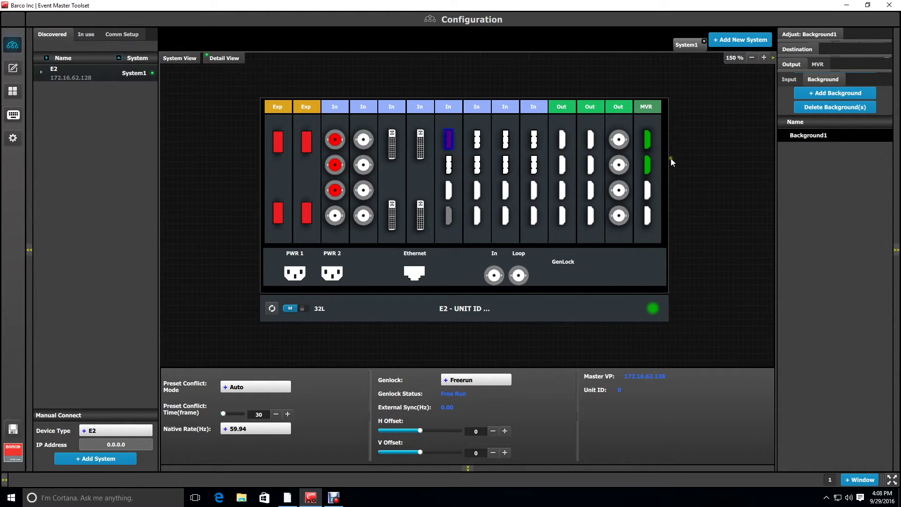
click(841, 33)
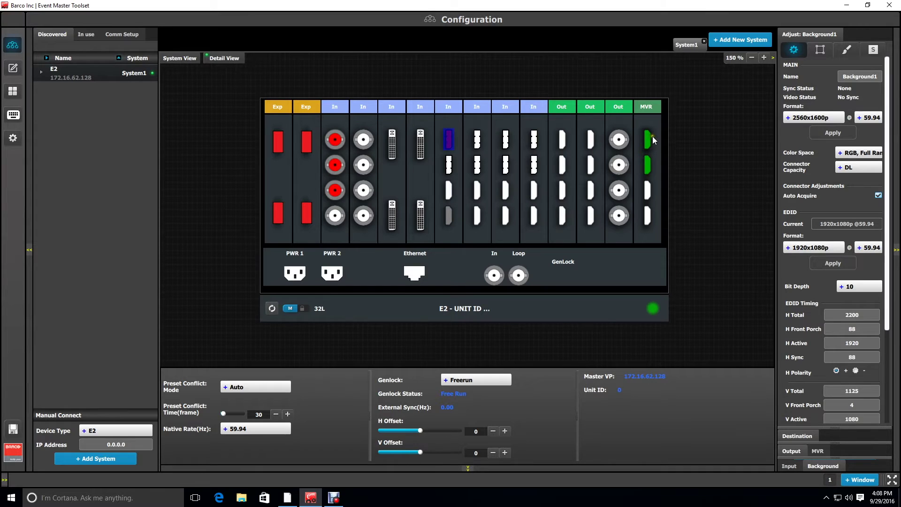
click(802, 436)
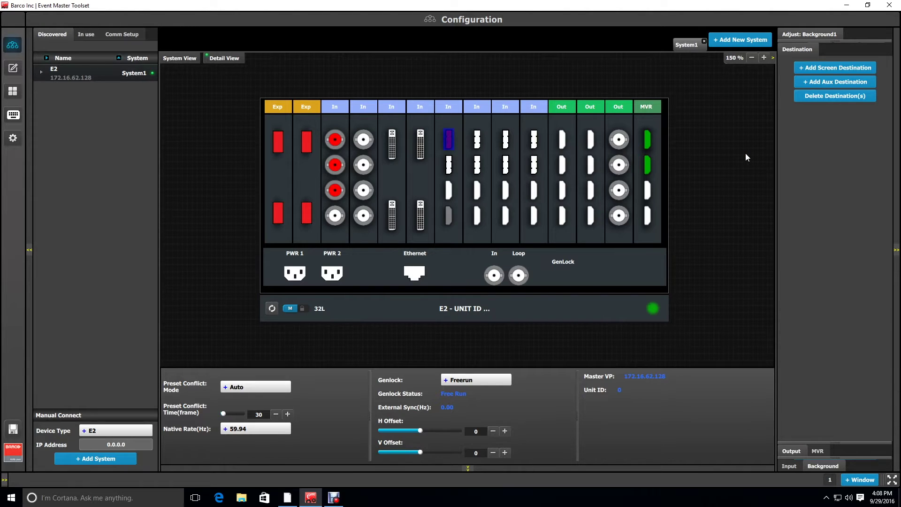
click(676, 150)
click(558, 144)
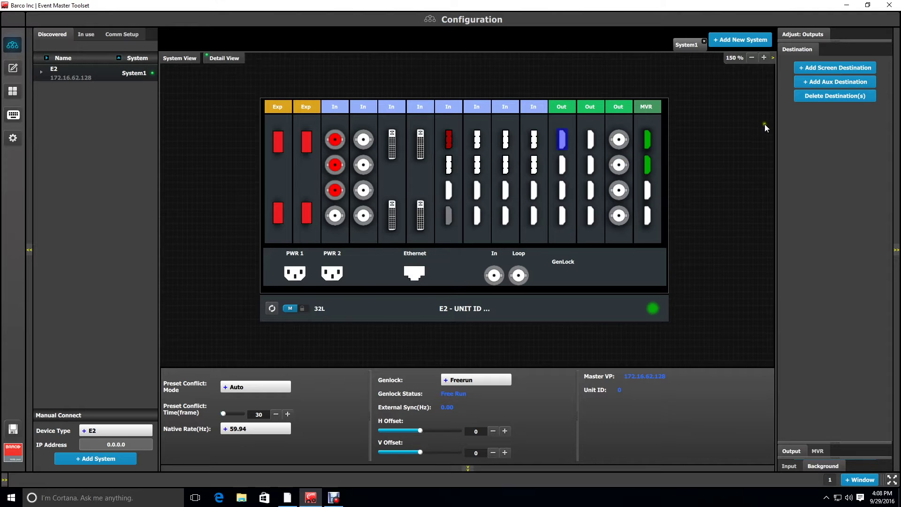
click(808, 70)
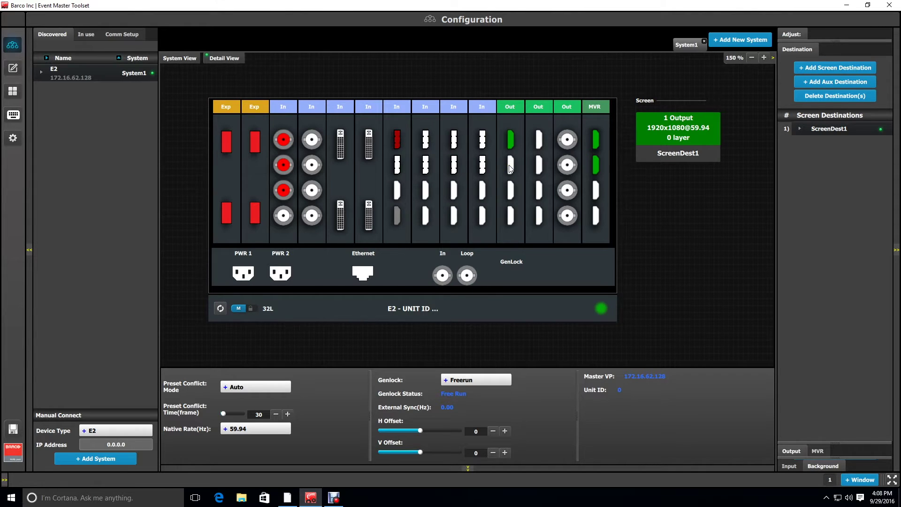
drag(511, 168, 668, 140)
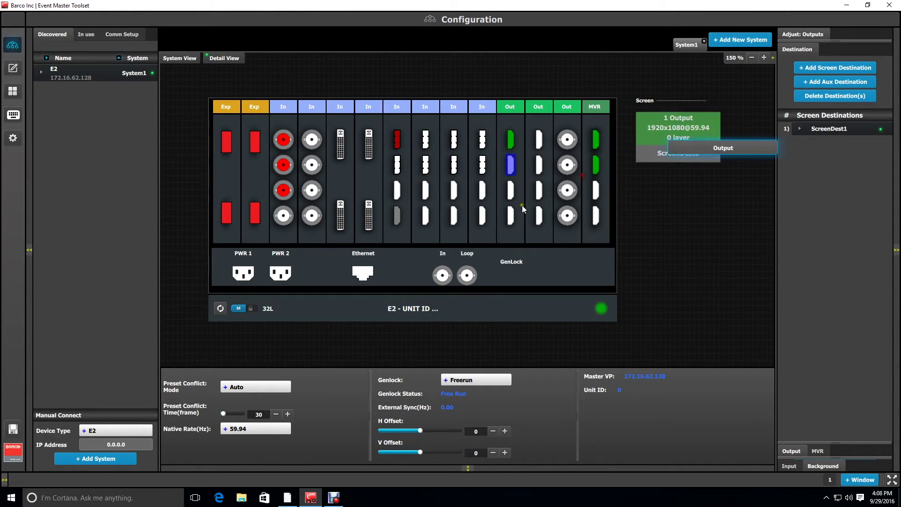
drag(508, 195, 653, 144)
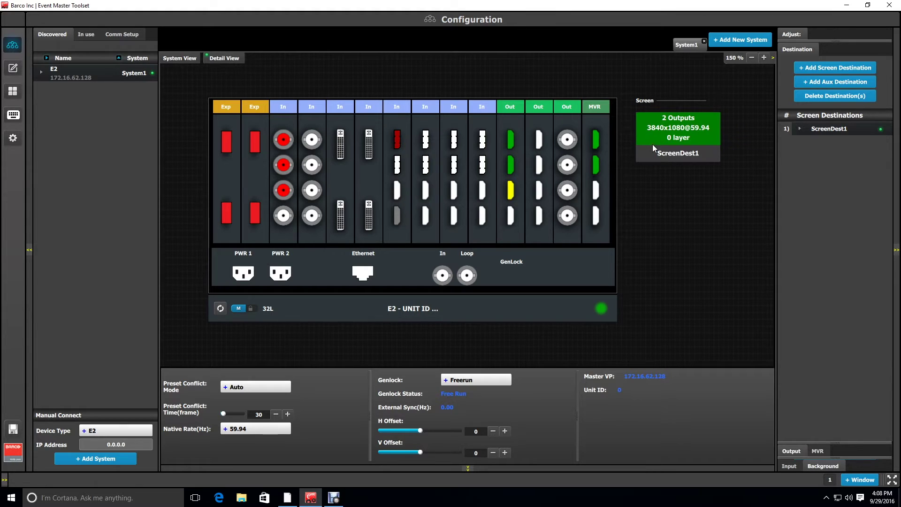
Assign three SL mix layers to ScreenDest1 through Adjust > Assign.
click(683, 135)
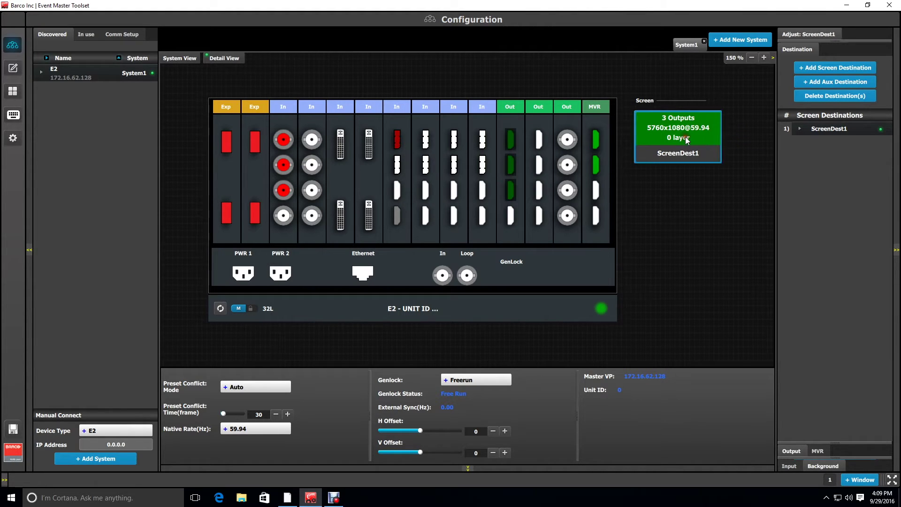
click(796, 36)
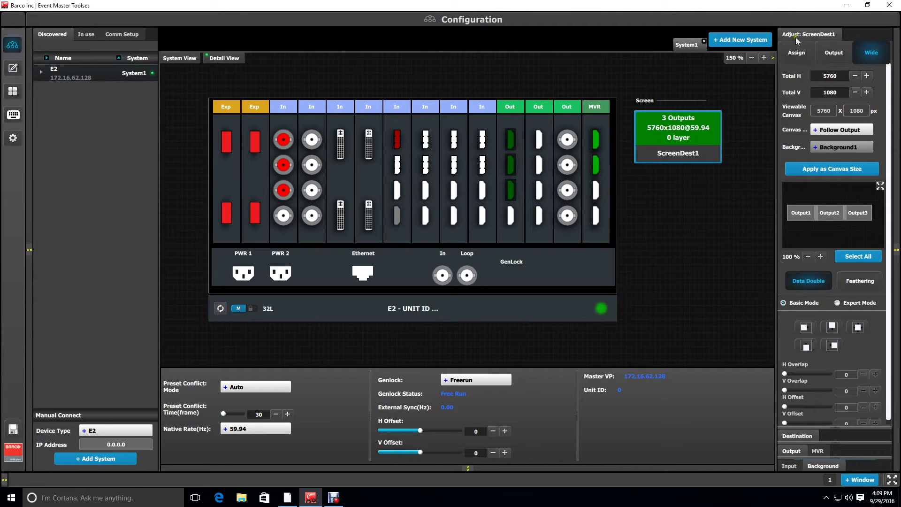
click(798, 53)
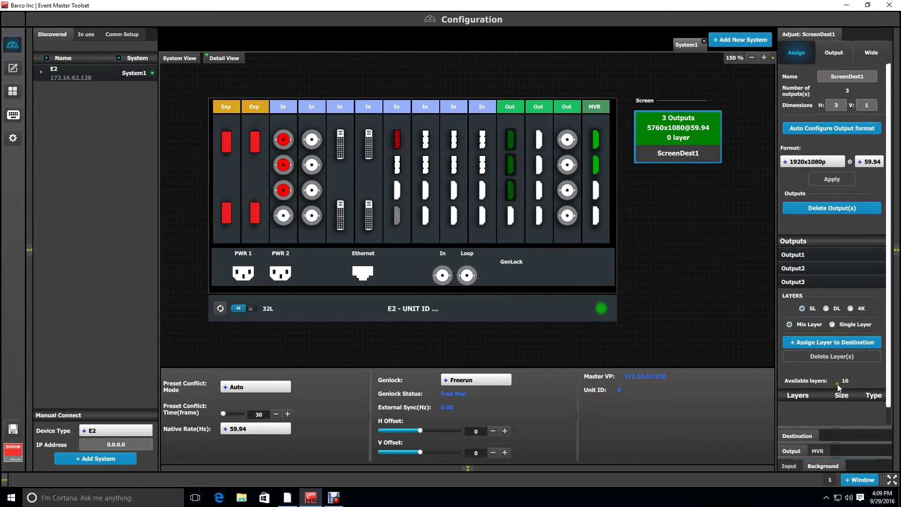
click(840, 345)
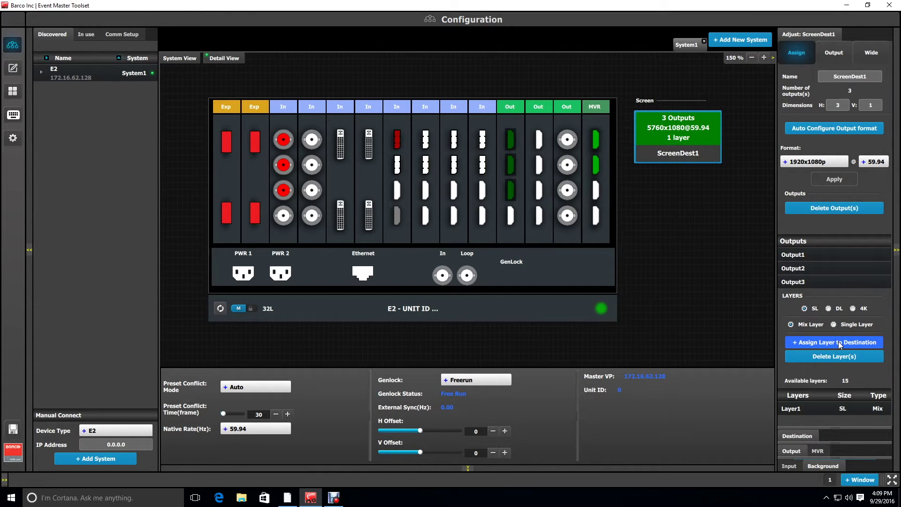
click(840, 345)
click(840, 344)
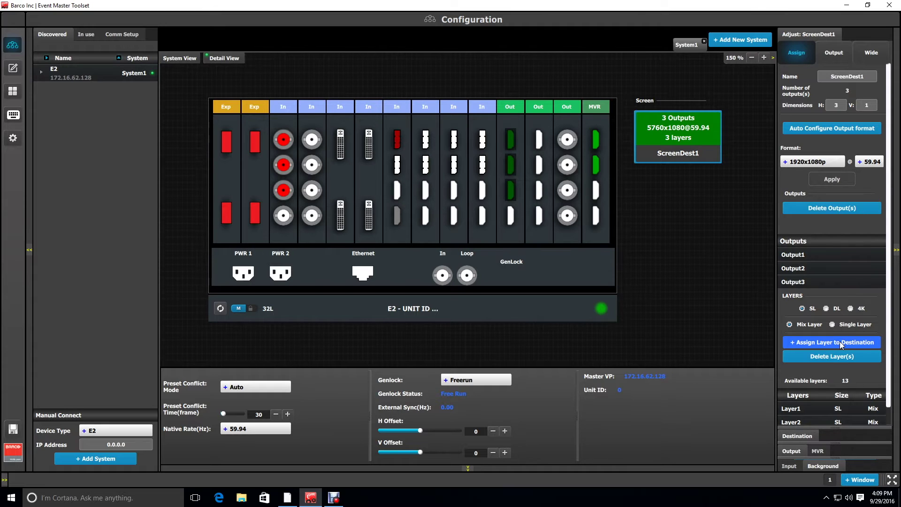
click(861, 47)
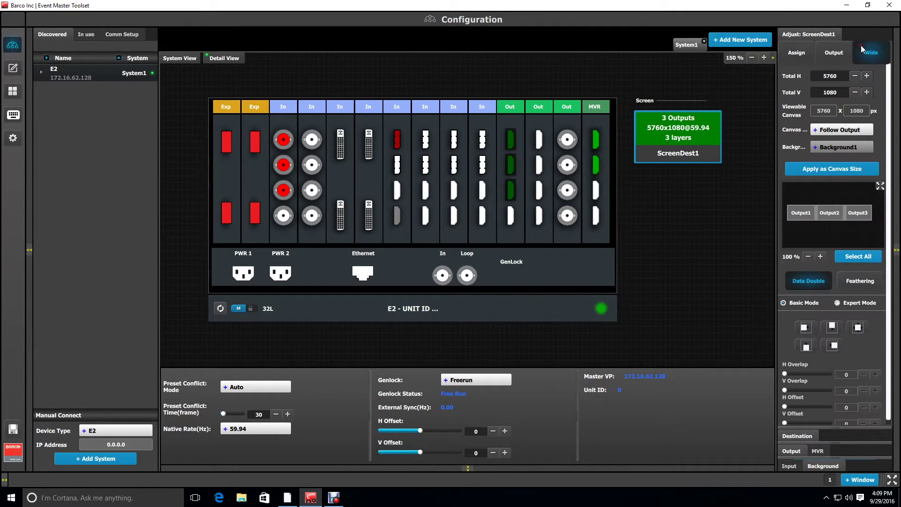
click(839, 130)
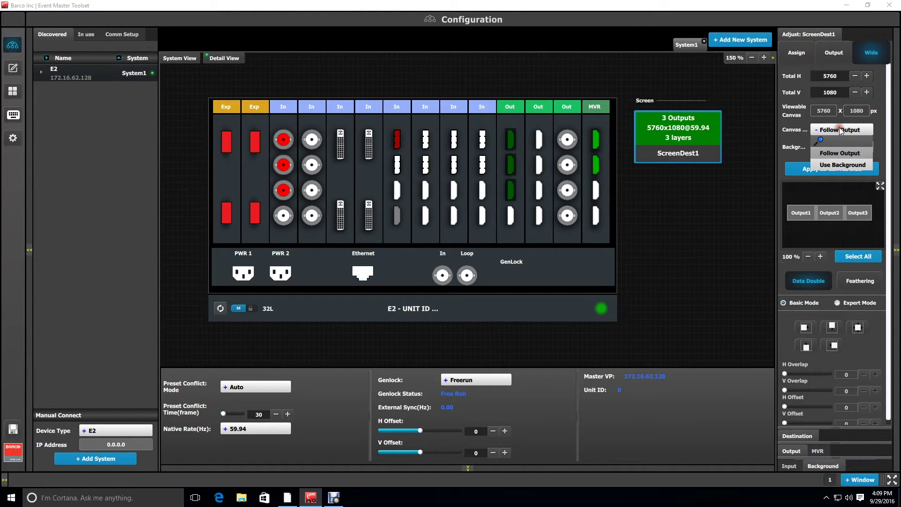
click(841, 165)
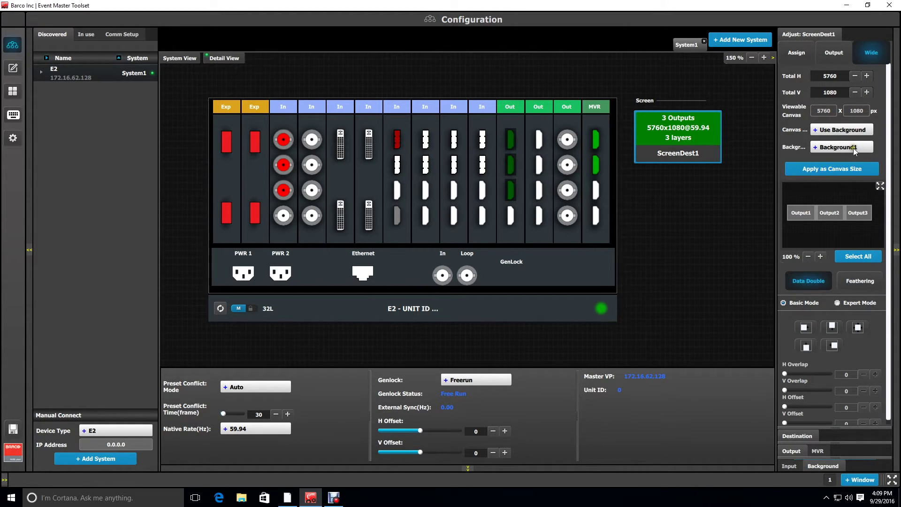
click(857, 148)
click(857, 147)
click(840, 168)
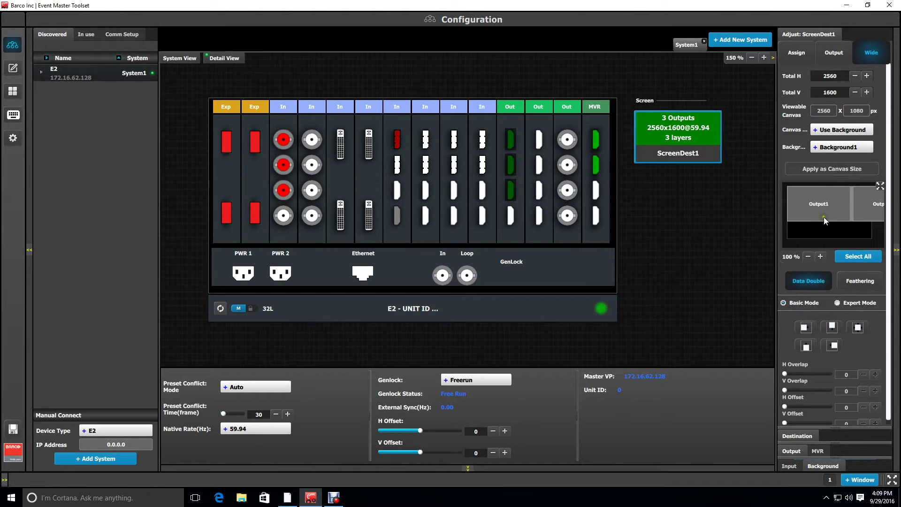
click(880, 187)
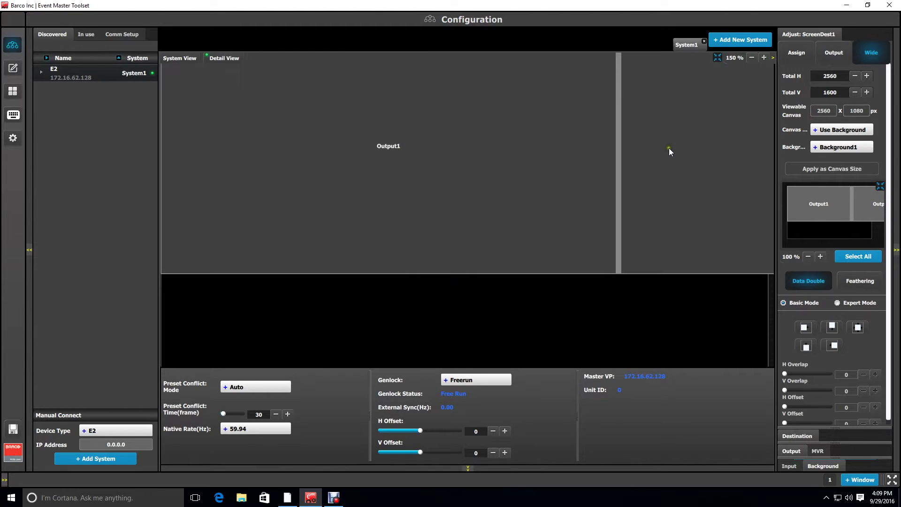
Zoom the canvas out to 50% and switch the Wide settings to Expert Mode.
click(752, 57)
click(752, 57)
click(752, 57)
click(752, 57)
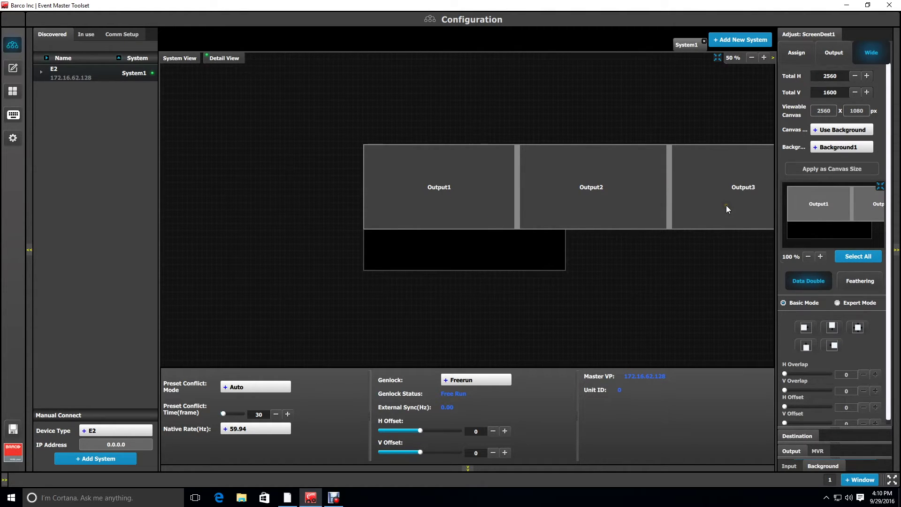
click(838, 303)
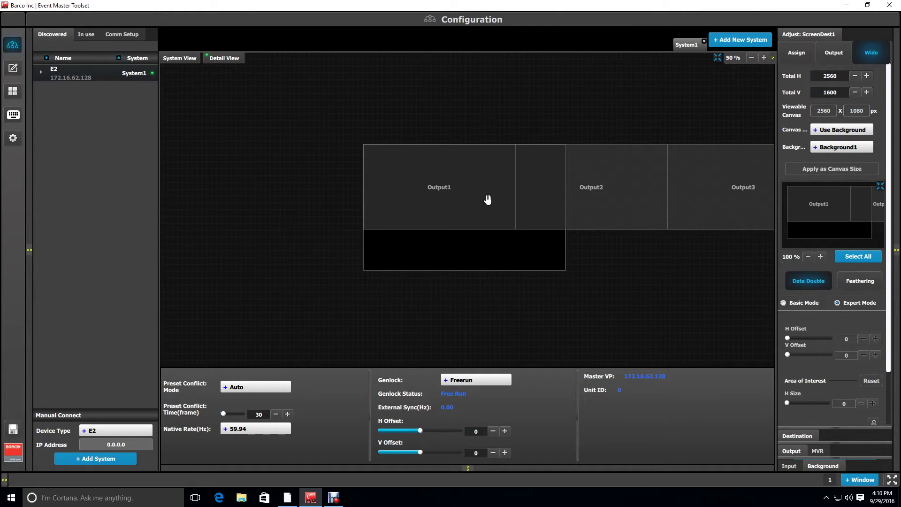
Set Output2's H Offset to 0 and V Offset to 832, placing it below Output1.
click(594, 194)
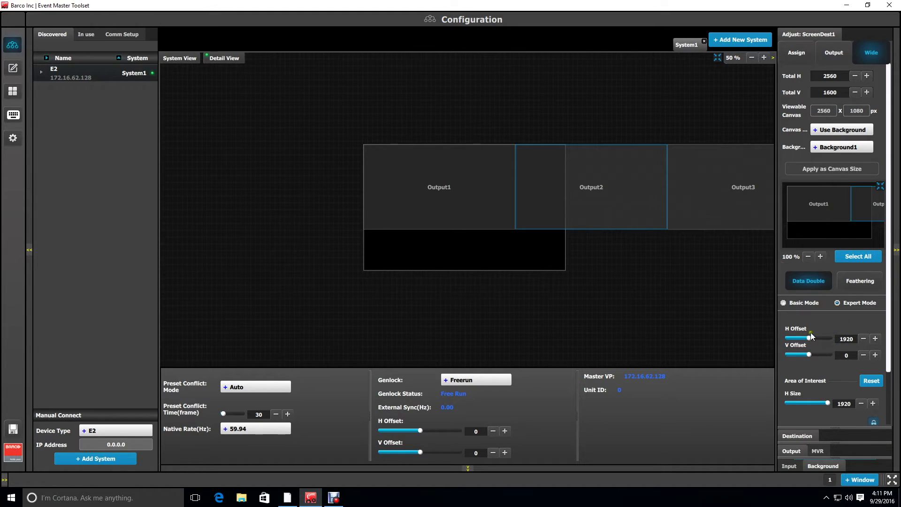
double_click(851, 339)
key(Return)
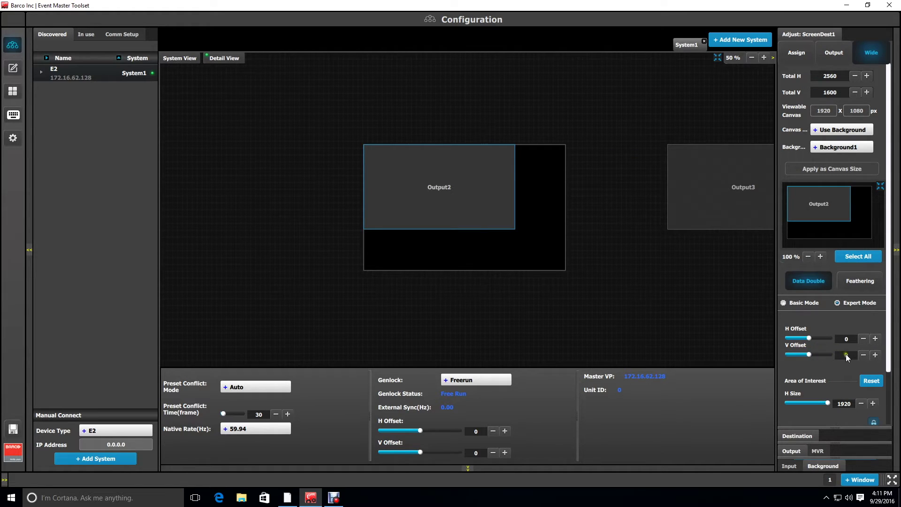
double_click(847, 355)
key(BackSpace)
key(Return)
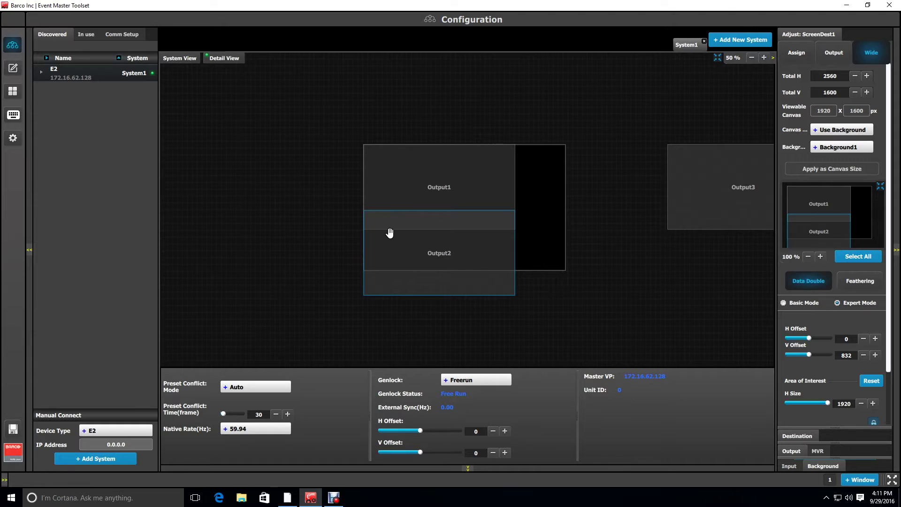
Set Output3's H Offset to 1600 and V Offset to 200 so it overlaps the others.
click(454, 269)
click(719, 197)
double_click(851, 340)
text(1600)
click(849, 356)
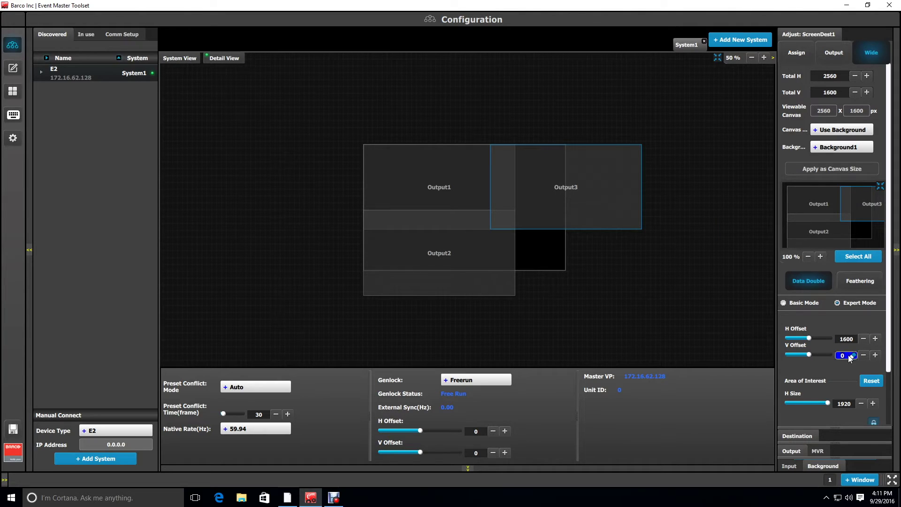
text(200)
key(Return)
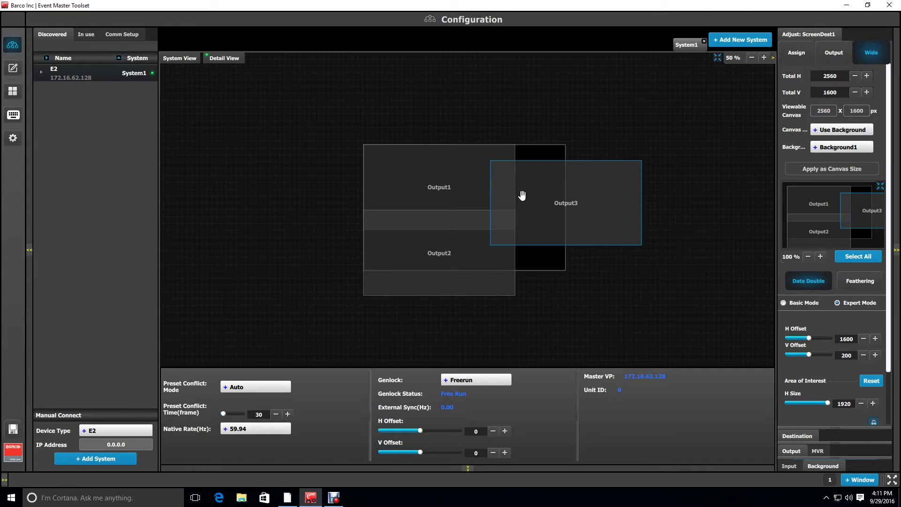
click(575, 209)
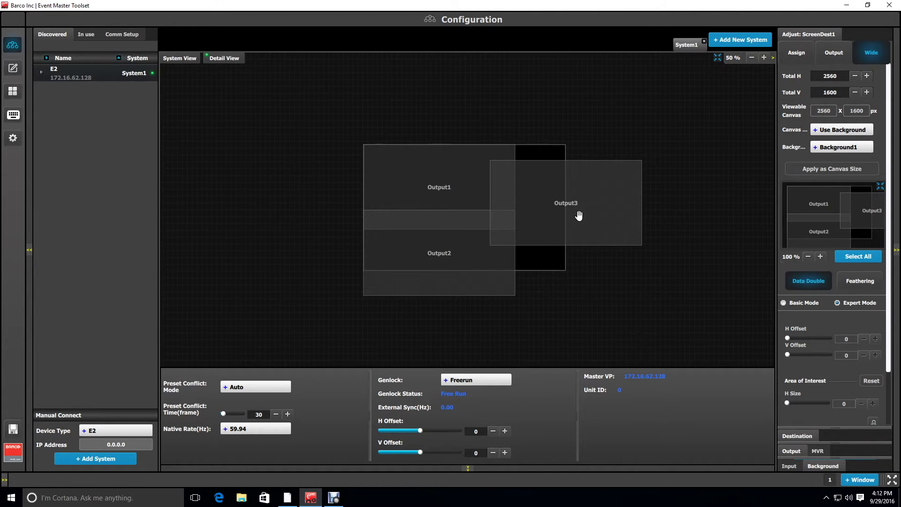
Set Output1's area of interest to H Size 1024 and V Size 768, then release the aspect lock.
click(453, 188)
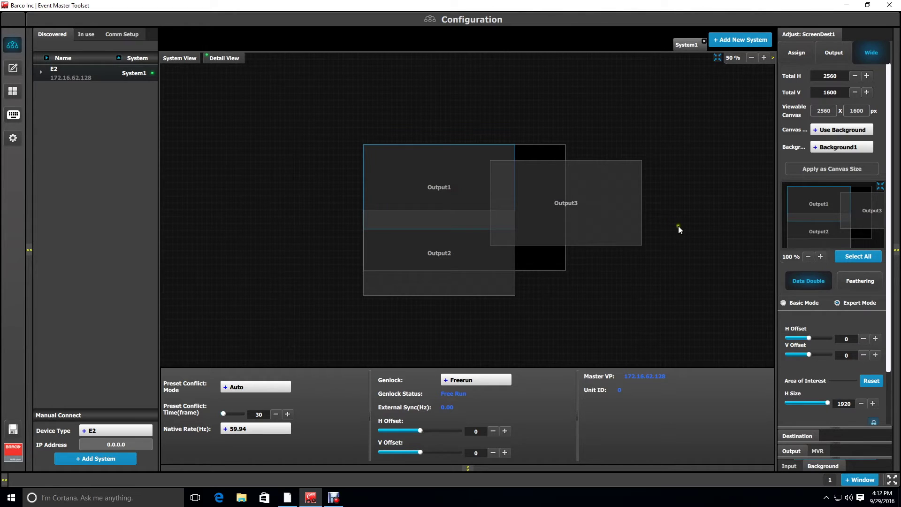
scroll(883, 325, down, 3)
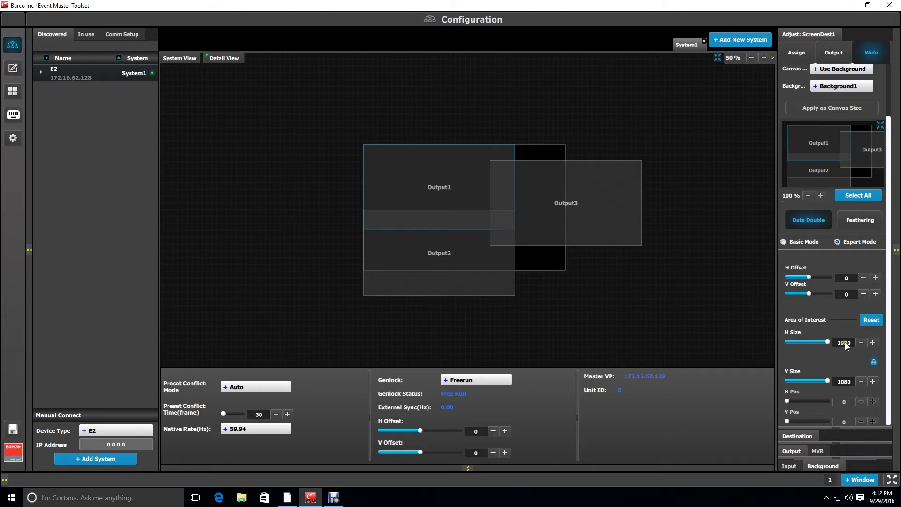
double_click(845, 342)
key(BackSpace)
text(1024)
click(848, 382)
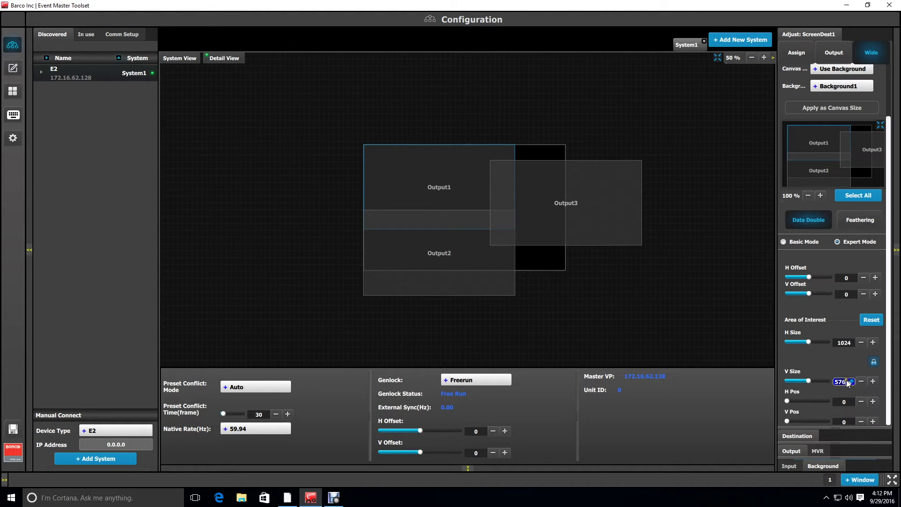
key(BackSpace)
key(Return)
click(872, 364)
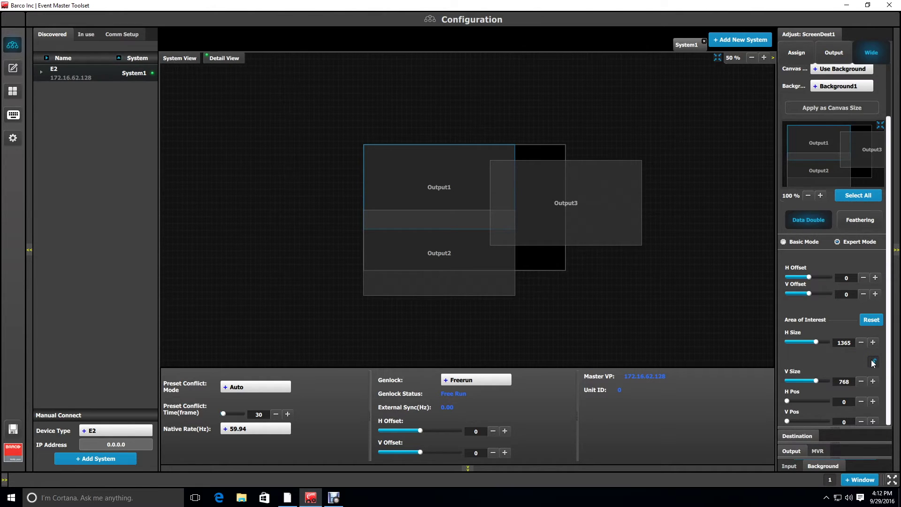
click(874, 362)
Reapply H Size 1024 and V Size 768 to Output1's unlocked area, then deselect it.
click(849, 382)
key(Return)
click(443, 182)
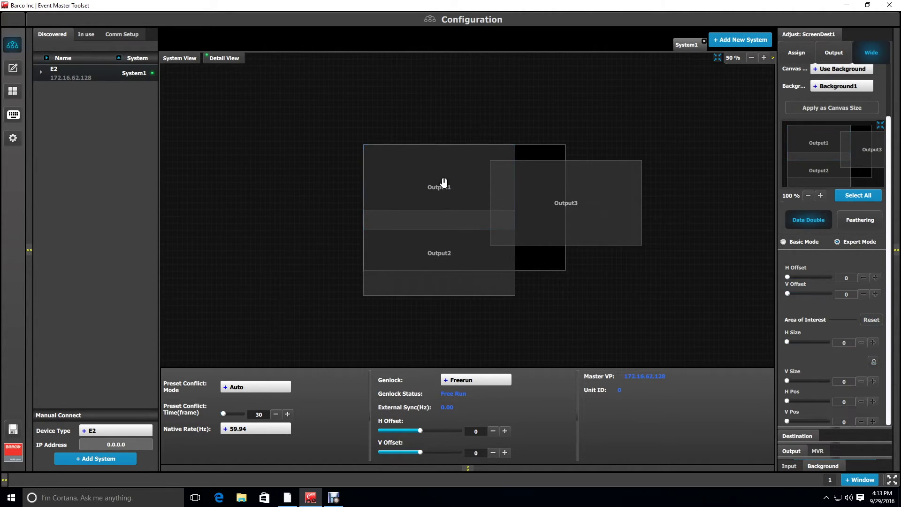
Select Output2 and enter H Size 1024 then V Size 768, giving a 1365x768 area.
click(453, 250)
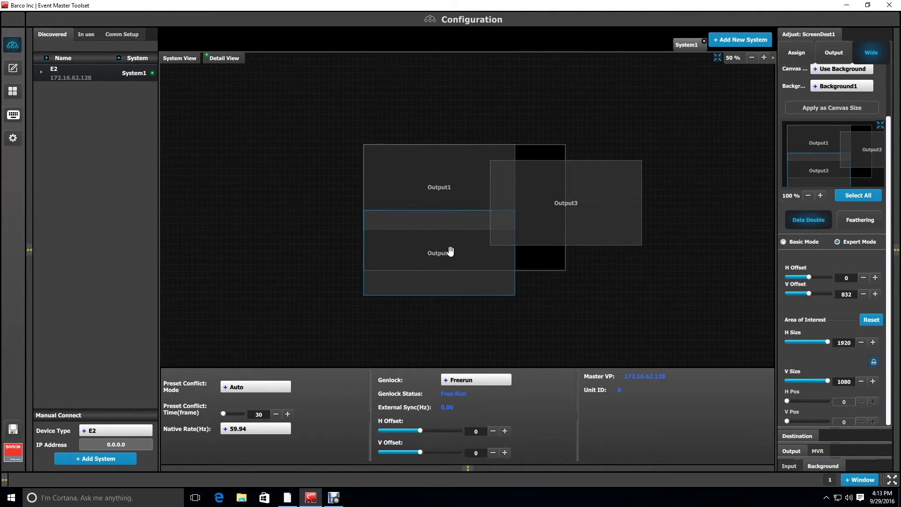
ctrl+click(451, 186)
ctrl+click(450, 207)
ctrl+click(449, 189)
key(BackSpace)
click(841, 381)
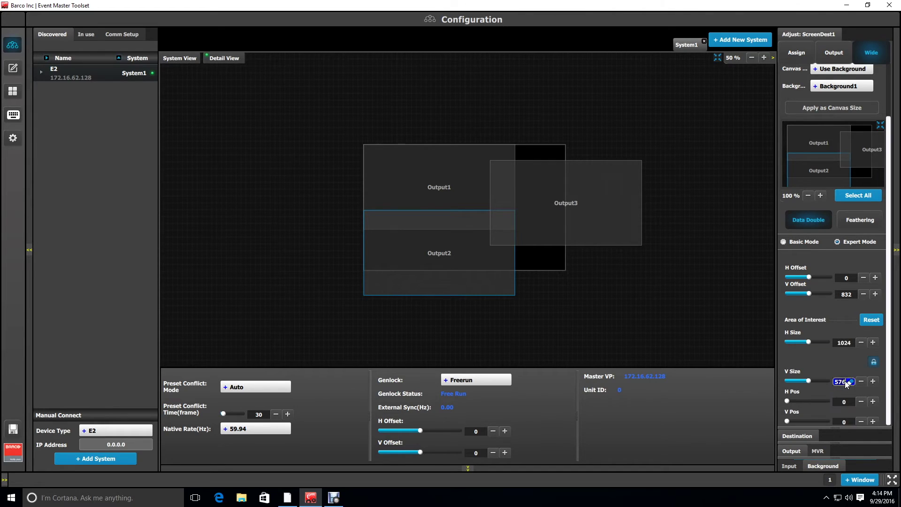
key(BackSpace)
click(845, 359)
Set Output3's area of interest to H Size 800, unlock the aspect ratio, and set V Size 1080.
click(458, 252)
click(570, 209)
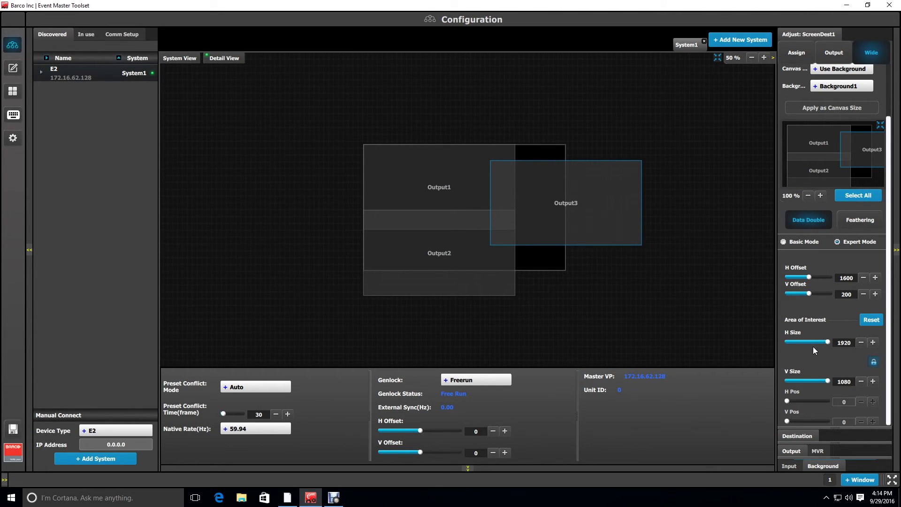
click(843, 343)
click(849, 367)
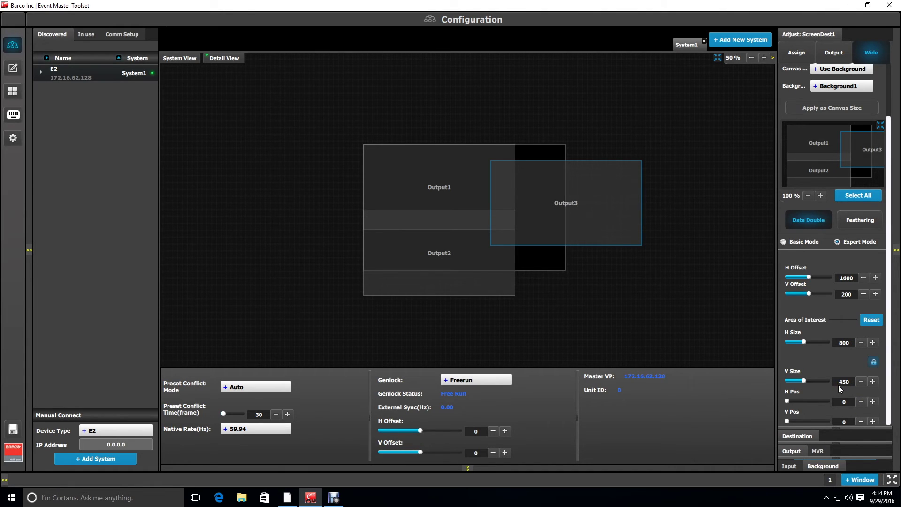
click(873, 363)
key(Return)
Deselect Output3, save the configuration, and show only the MVROut1 monitor in the Multiviewer.
click(573, 214)
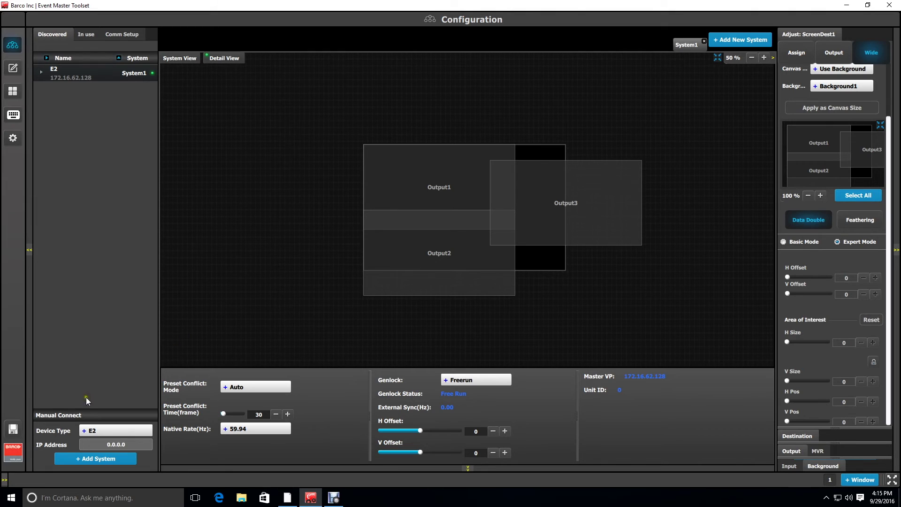
click(14, 430)
click(12, 96)
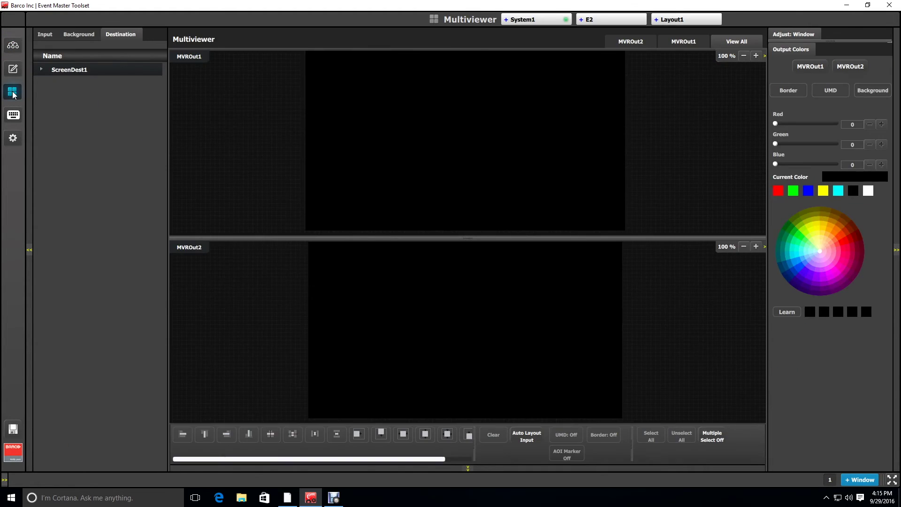
click(685, 42)
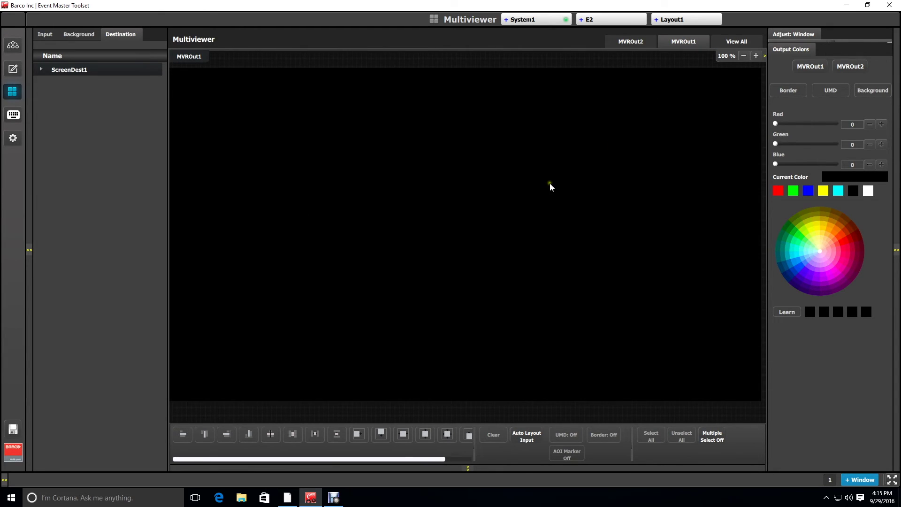
Place ScreenDest1's Preview on the MVROut1 canvas, enlarge it, nudge it right, then return to Configuration.
click(41, 69)
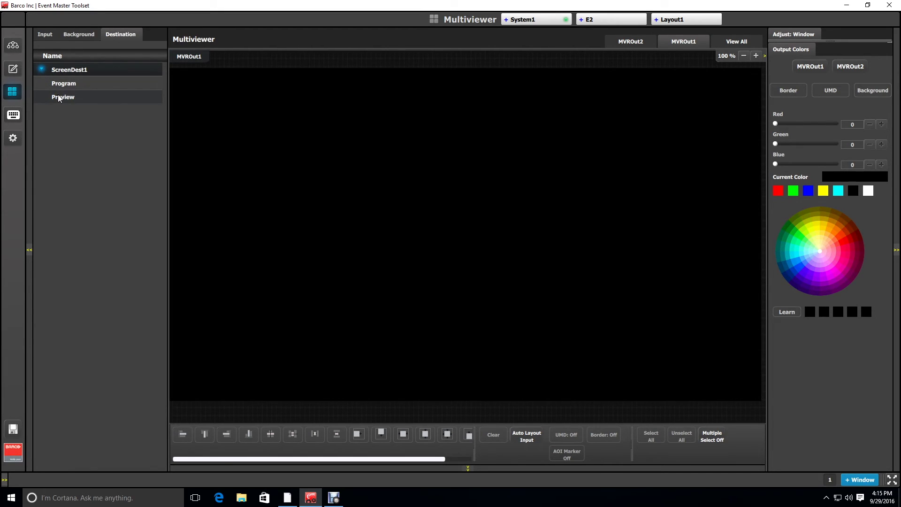
drag(59, 98, 255, 135)
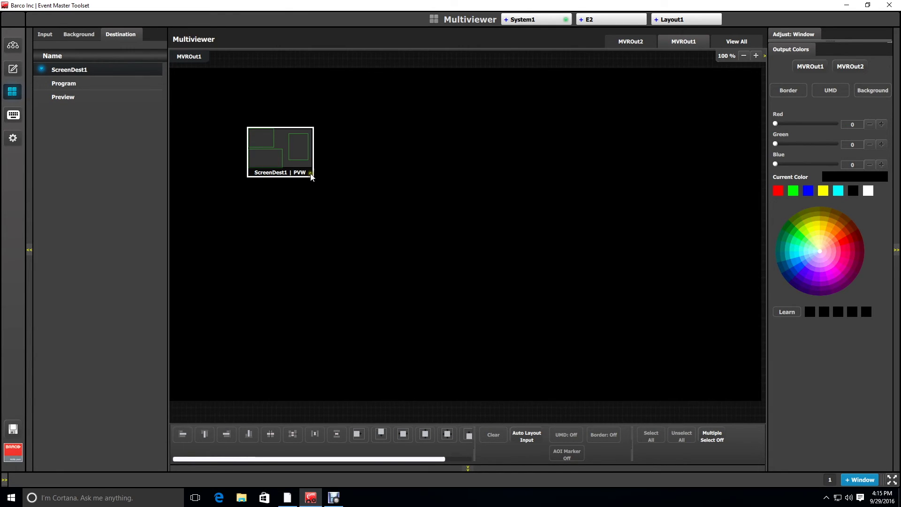
drag(307, 168, 605, 354)
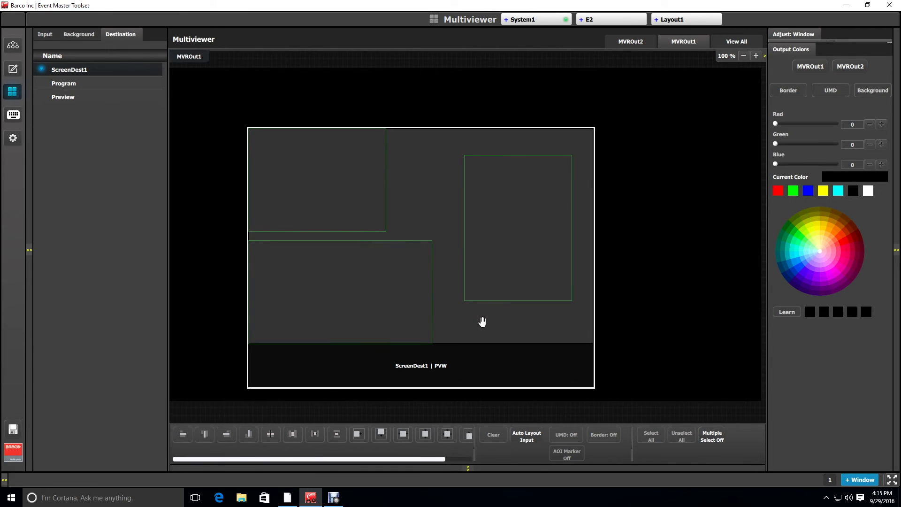
click(501, 323)
drag(501, 323, 536, 319)
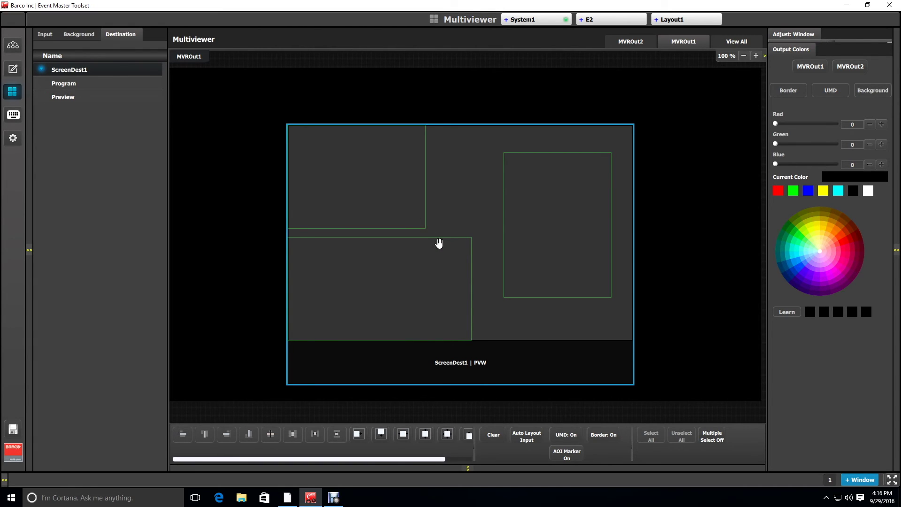
click(12, 47)
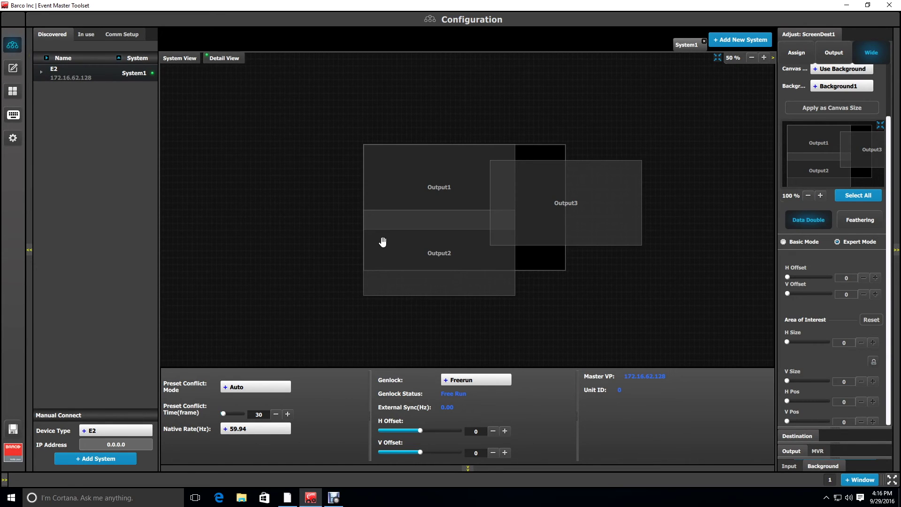
Unlock Output2's aspect ratio, set its area-of-interest H Size to 1024, and check the Multiviewer.
click(444, 263)
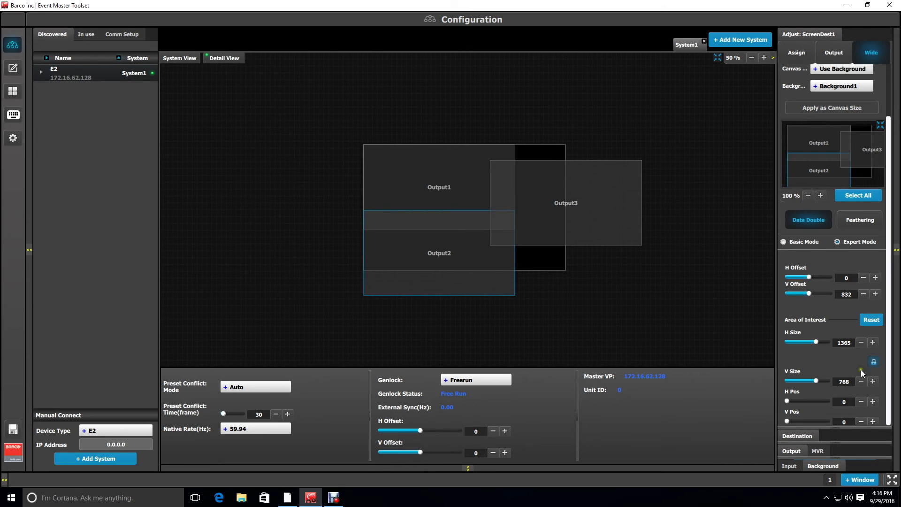
click(874, 361)
double_click(849, 343)
text(1024)
key(Return)
click(13, 91)
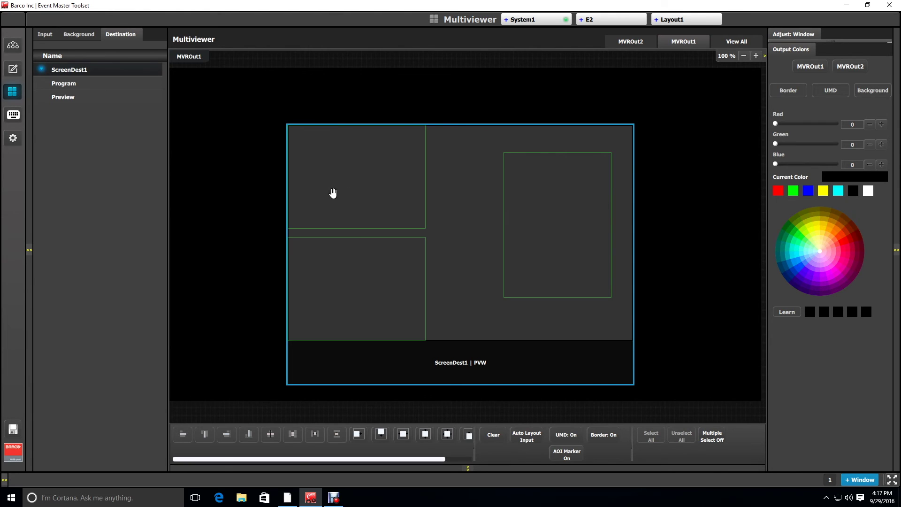
click(13, 70)
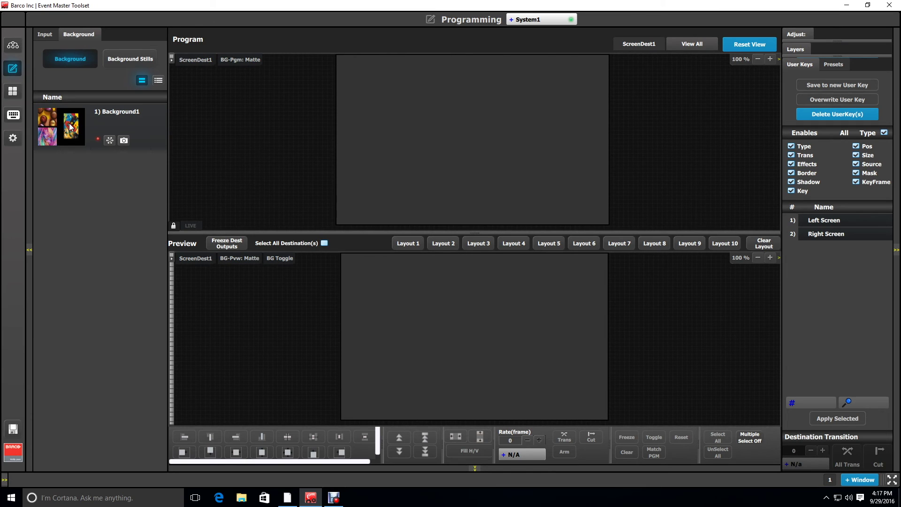
Drag Background1 onto ScreenDest1's Preview and switch to the Multiviewer view.
drag(70, 127, 416, 311)
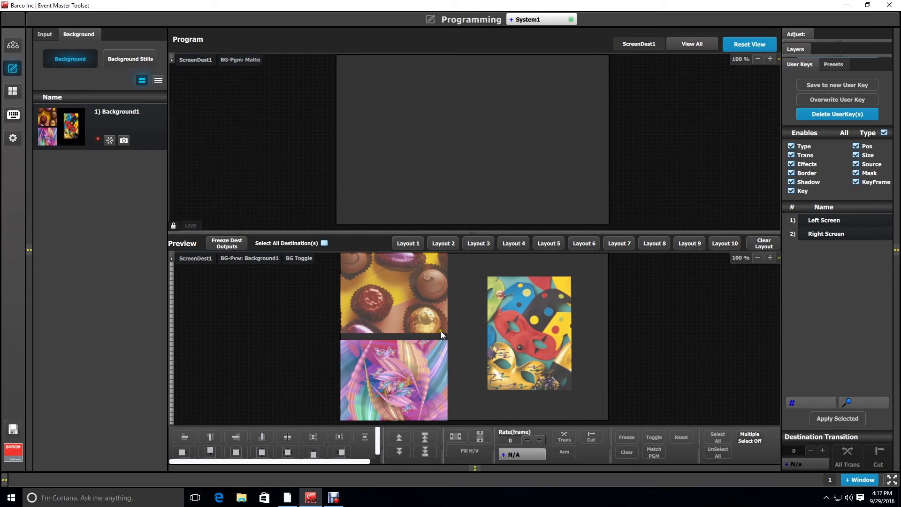
click(13, 92)
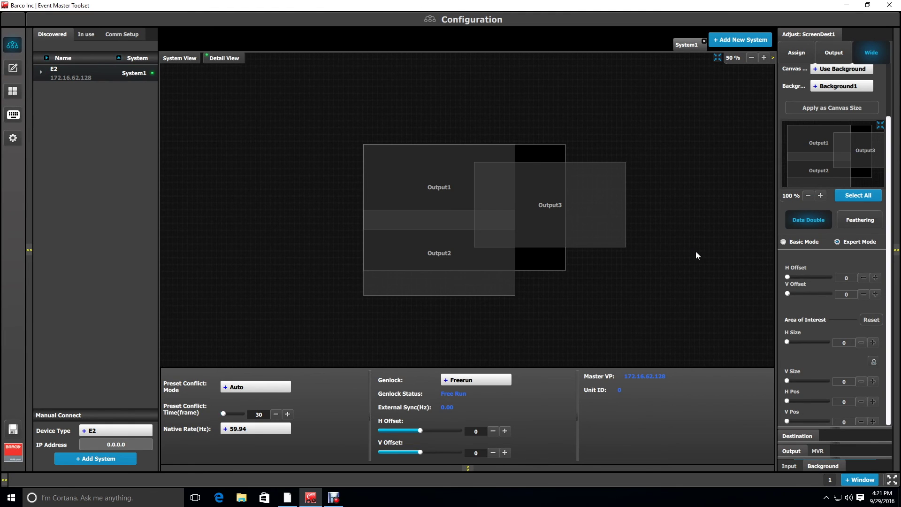
Inspect Output3's area-of-interest values, then view Background1 split across the three areas in the Multiviewer.
click(563, 207)
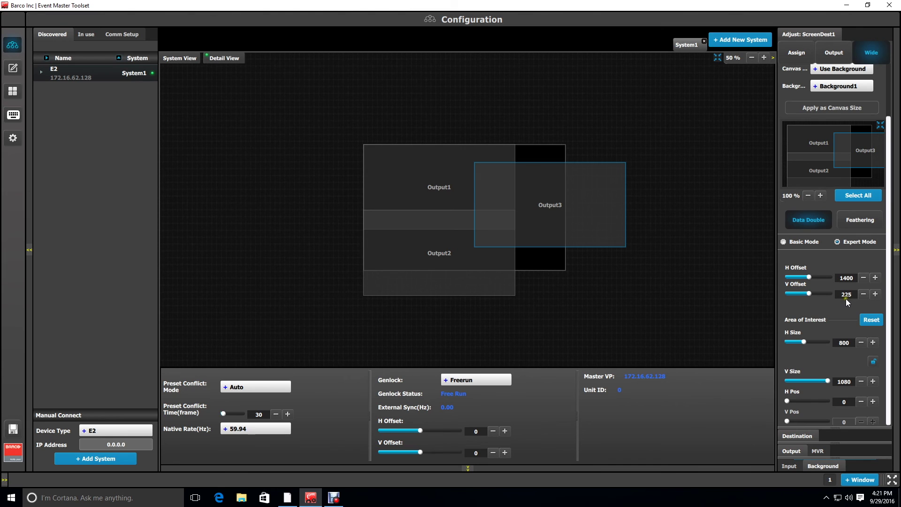
click(14, 93)
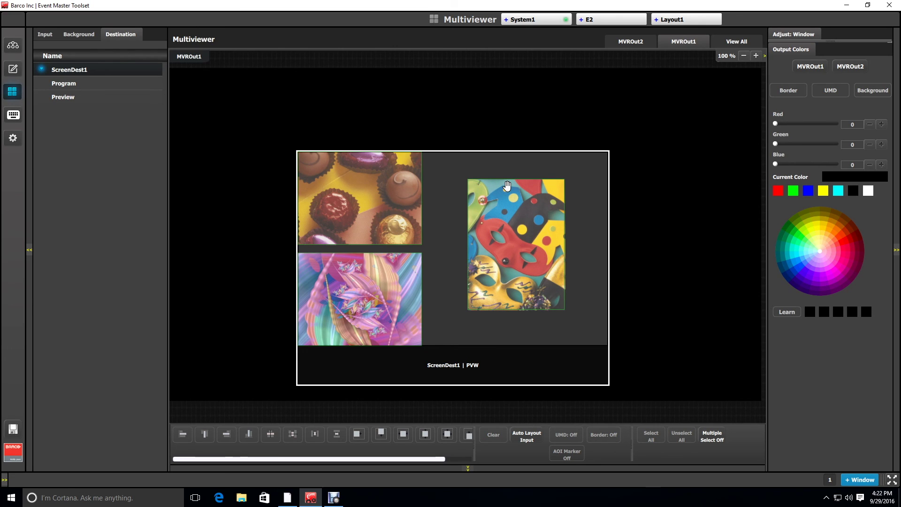
click(14, 71)
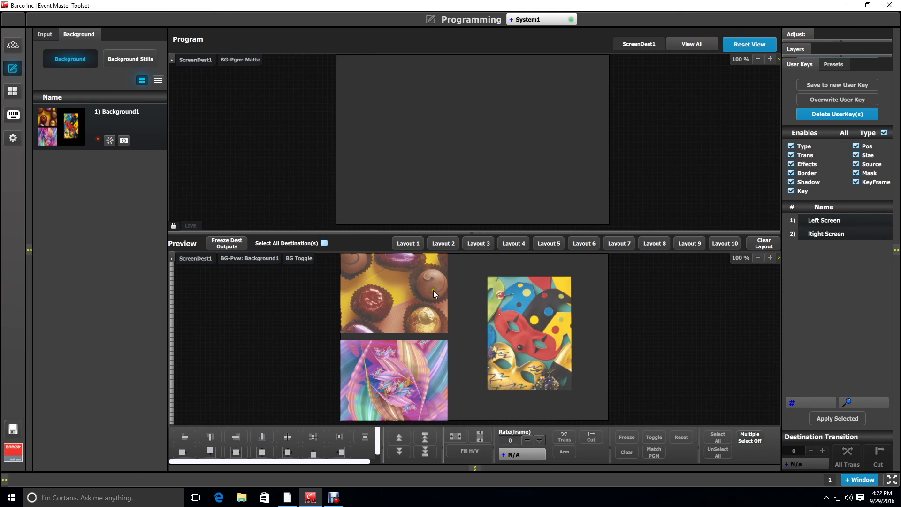
Add CAM 1 from the Input list as a Preview layer, sized to cover the top-left area.
click(46, 34)
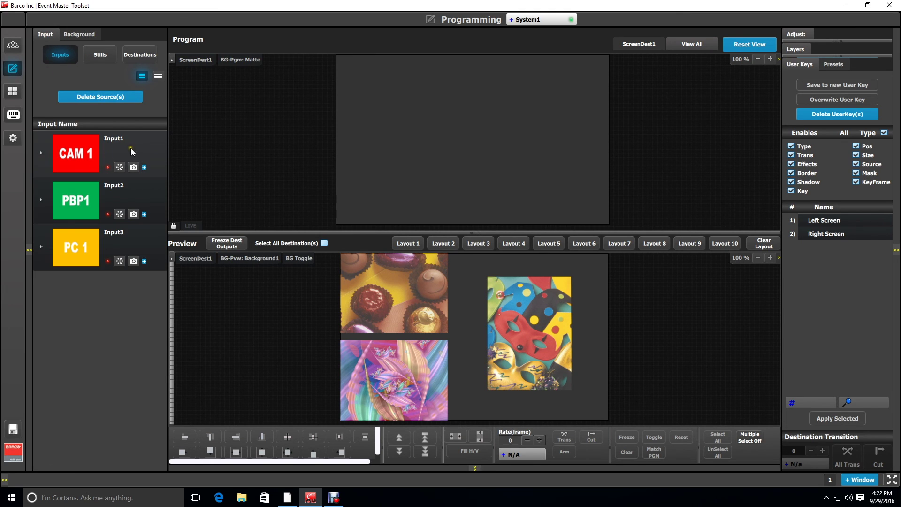
drag(131, 148, 365, 272)
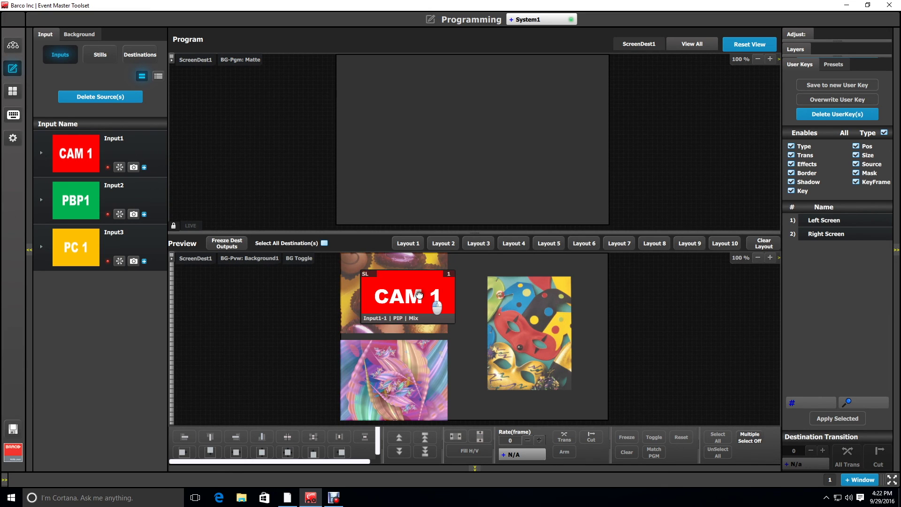
drag(419, 294, 407, 291)
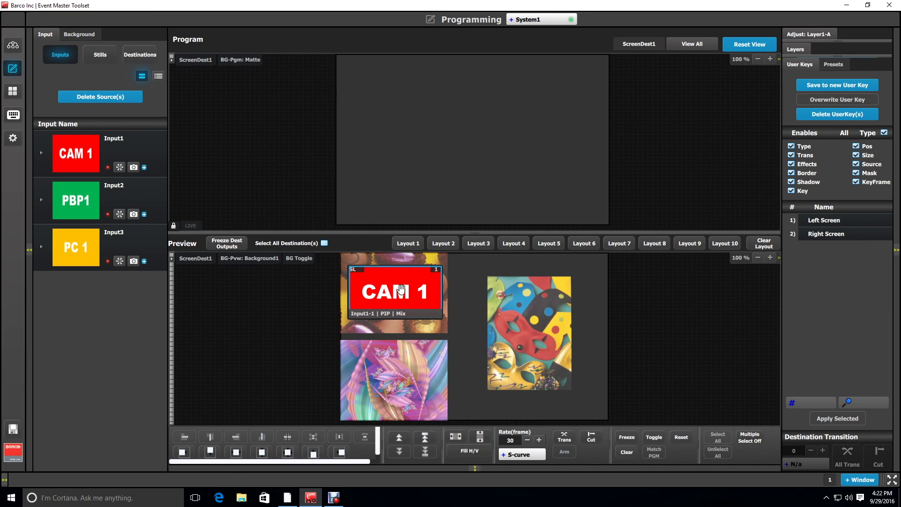
drag(440, 312, 618, 382)
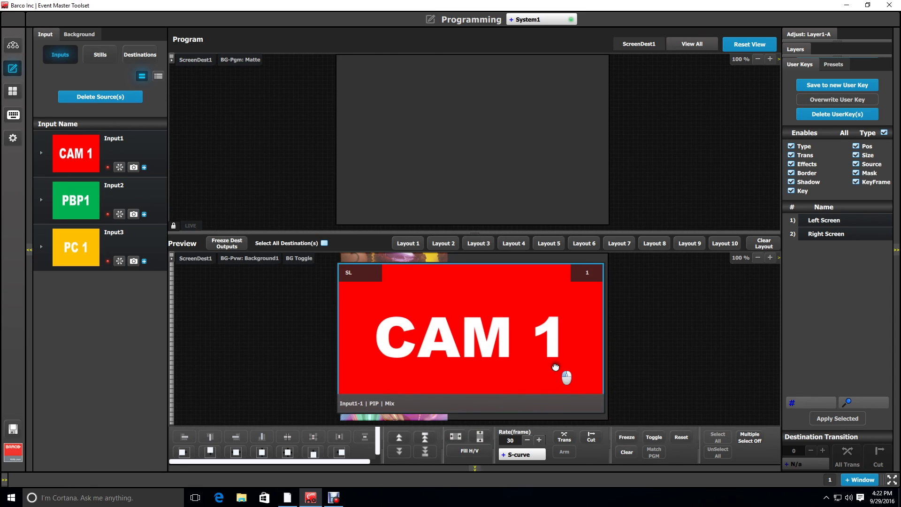
drag(555, 366, 558, 362)
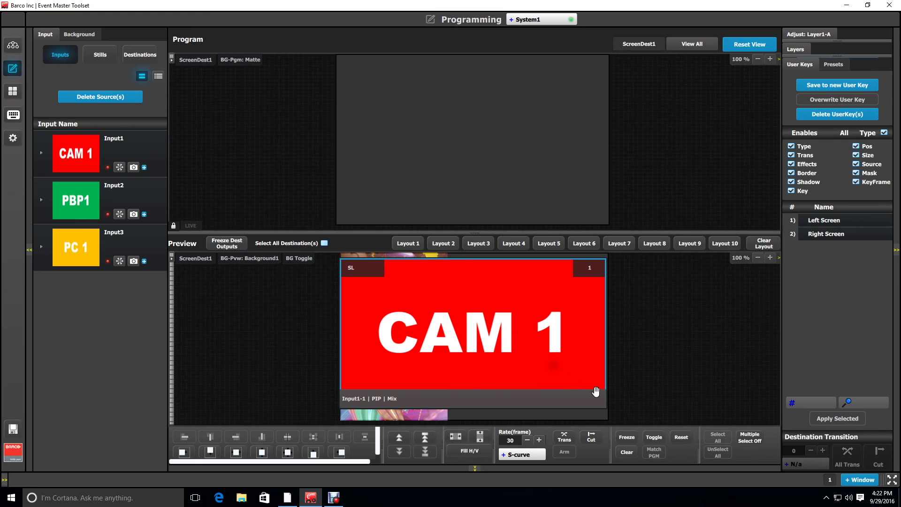
drag(604, 394, 436, 330)
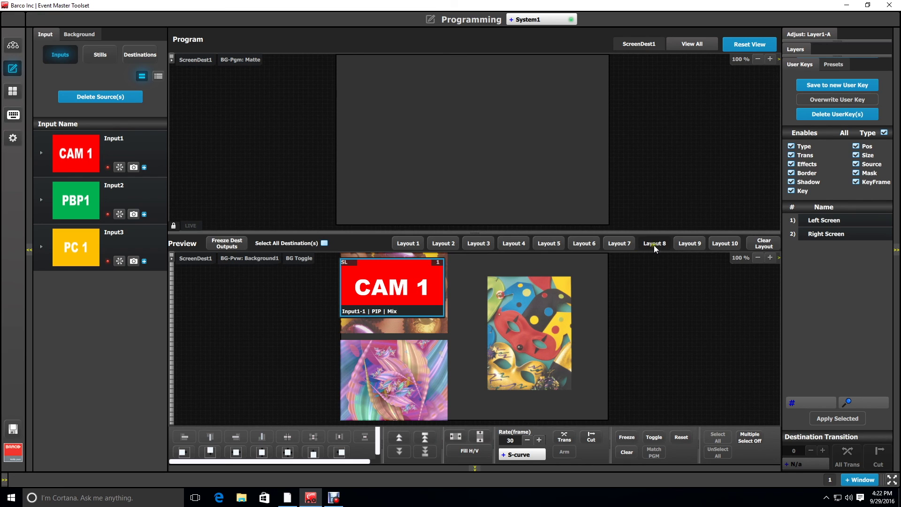
Unlock the CAM 1 layer's aspect ratio under Layer1-A Window Adjustment, leaving it 996 by 560.
click(815, 31)
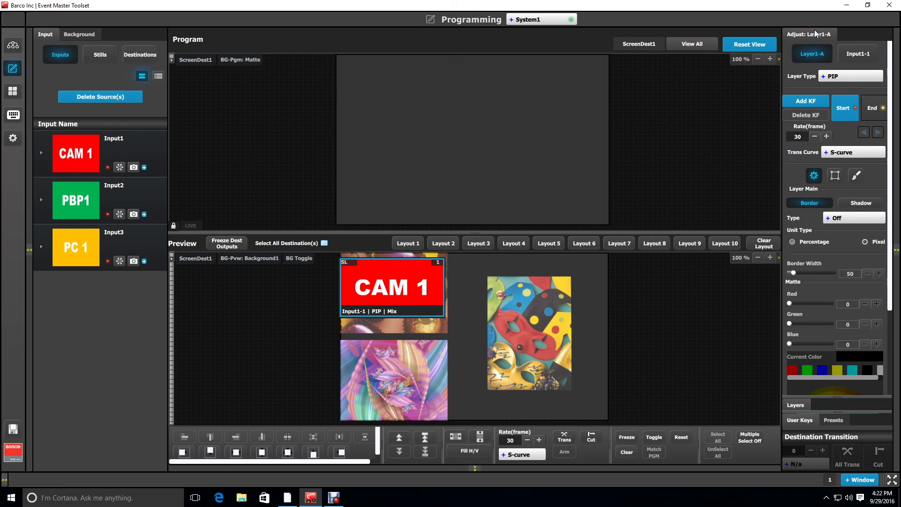
click(836, 177)
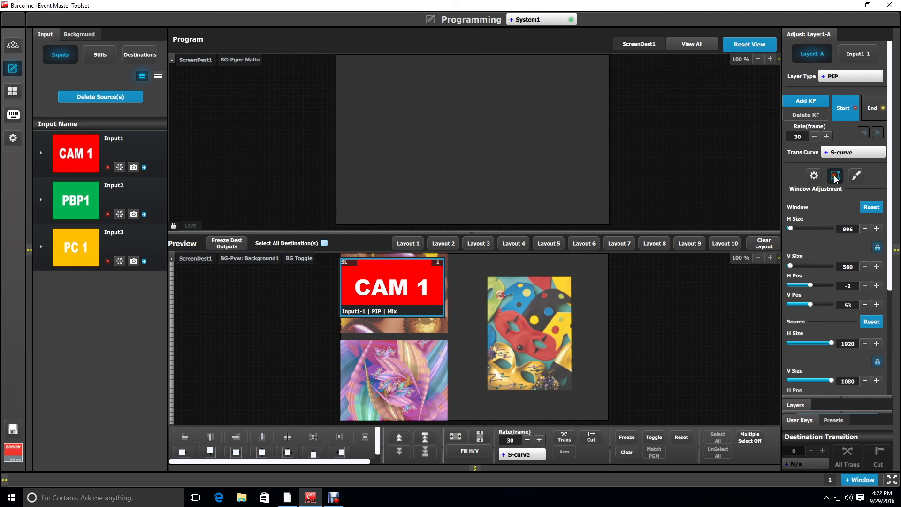
click(877, 247)
click(407, 315)
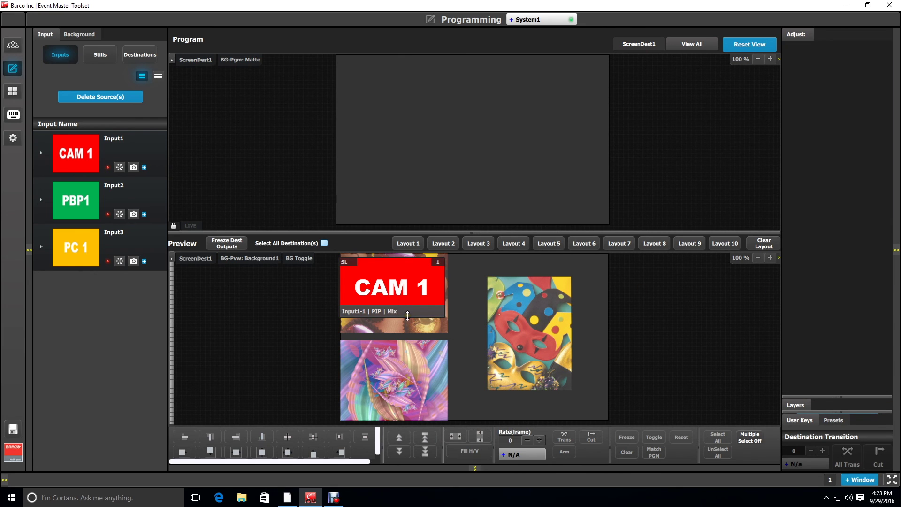
Stretch CAM 1's bottom edge down over the lower-left area, making it 996 by 1435.
drag(407, 328, 407, 413)
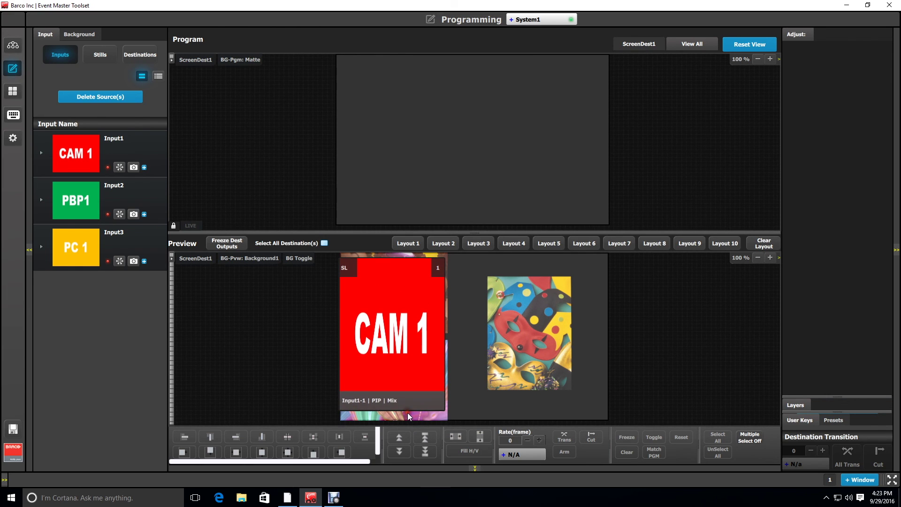
click(415, 379)
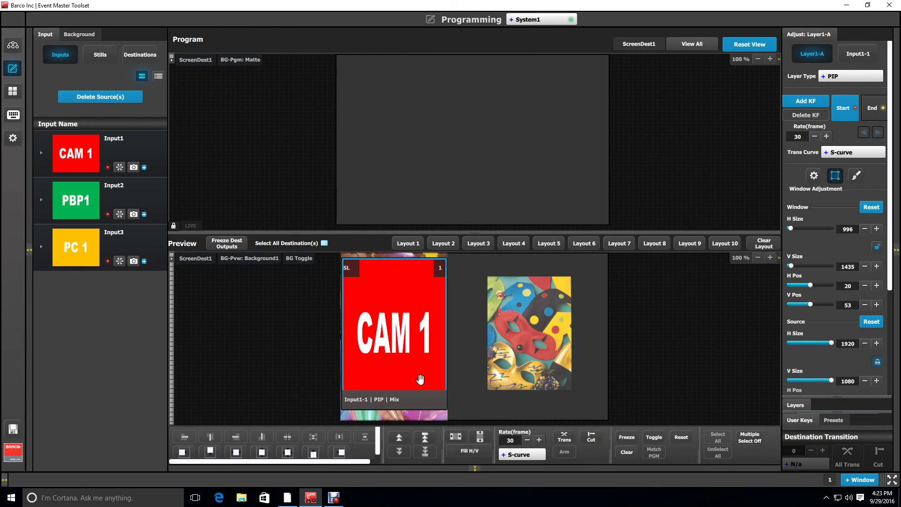